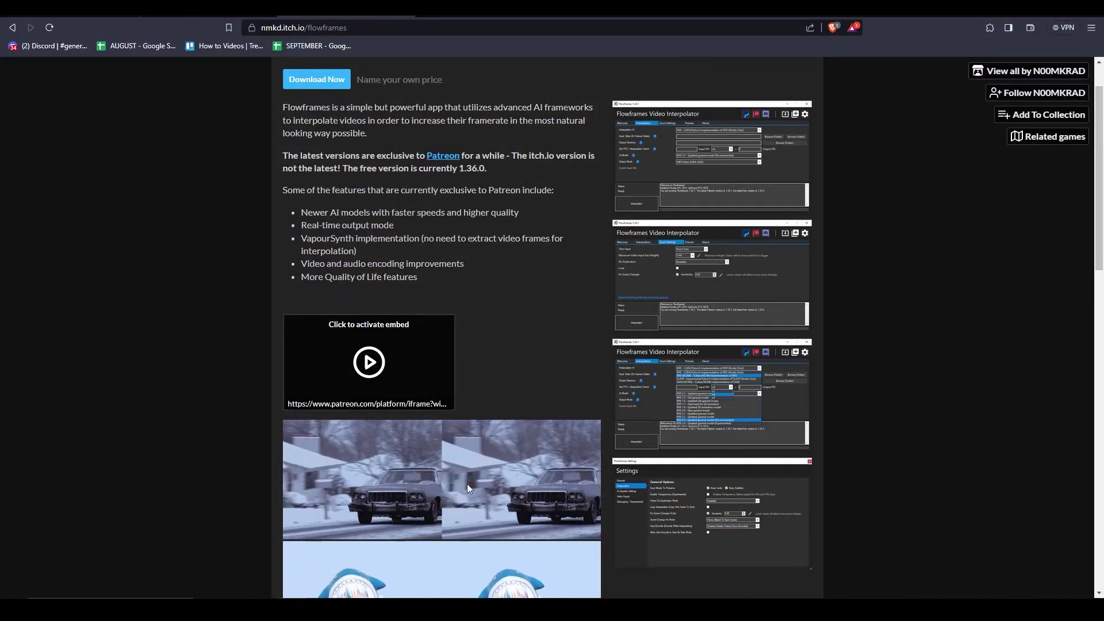
# - Open the Flowframes download dialog on itch.io, showing the $5.00 name-your-price offer
pyautogui.scroll(1, 491, 467)
pyautogui.scroll(-2, 466, 441)
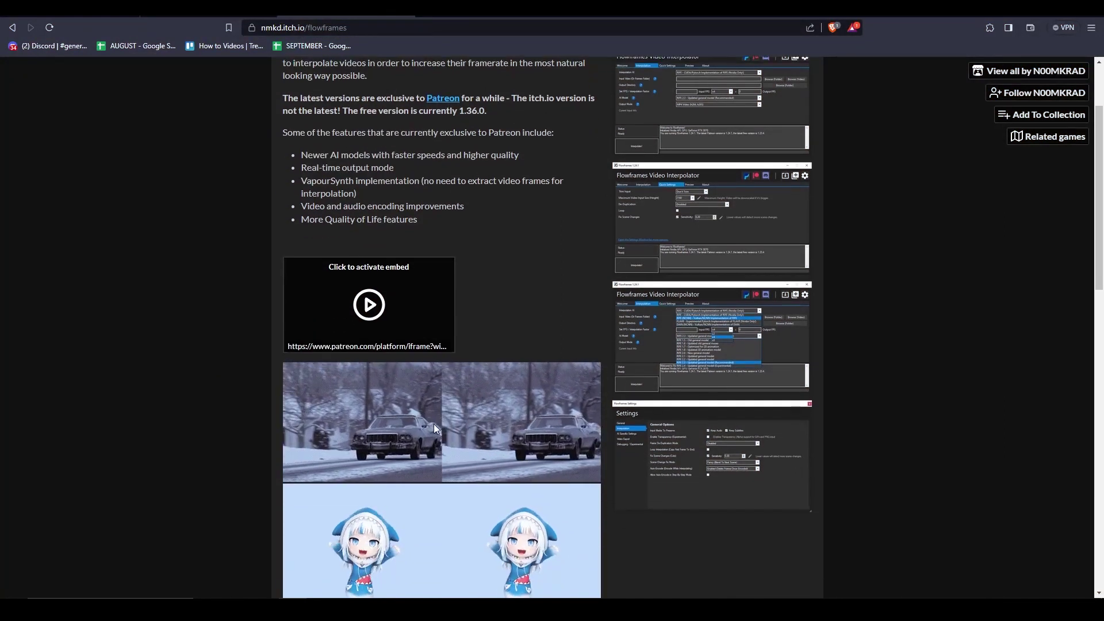
pyautogui.scroll(2, 458, 428)
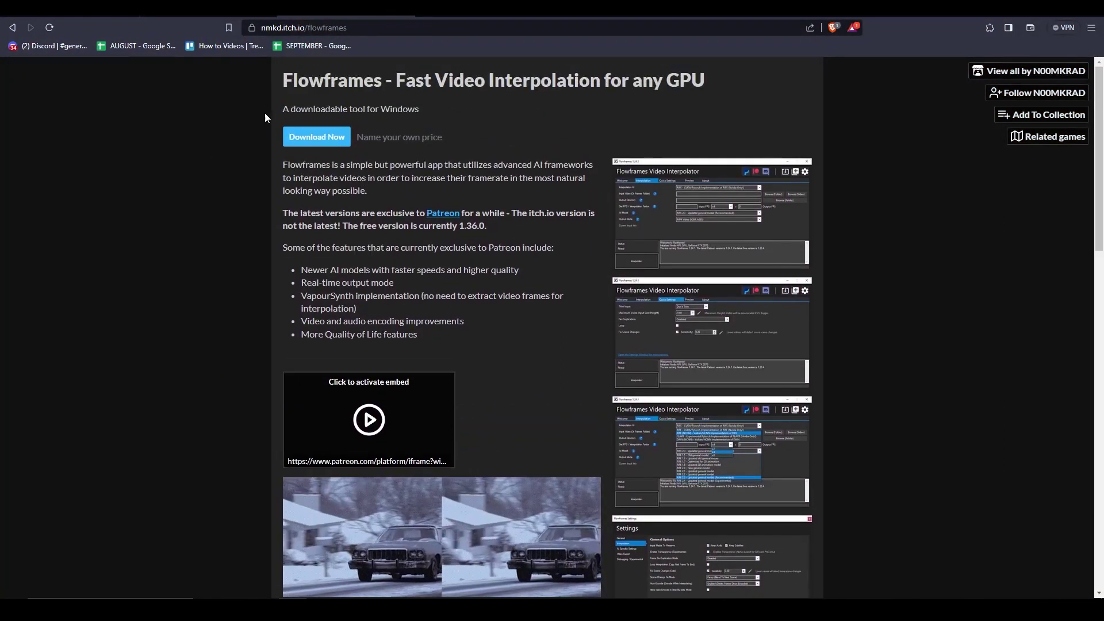
pyautogui.click(315, 141)
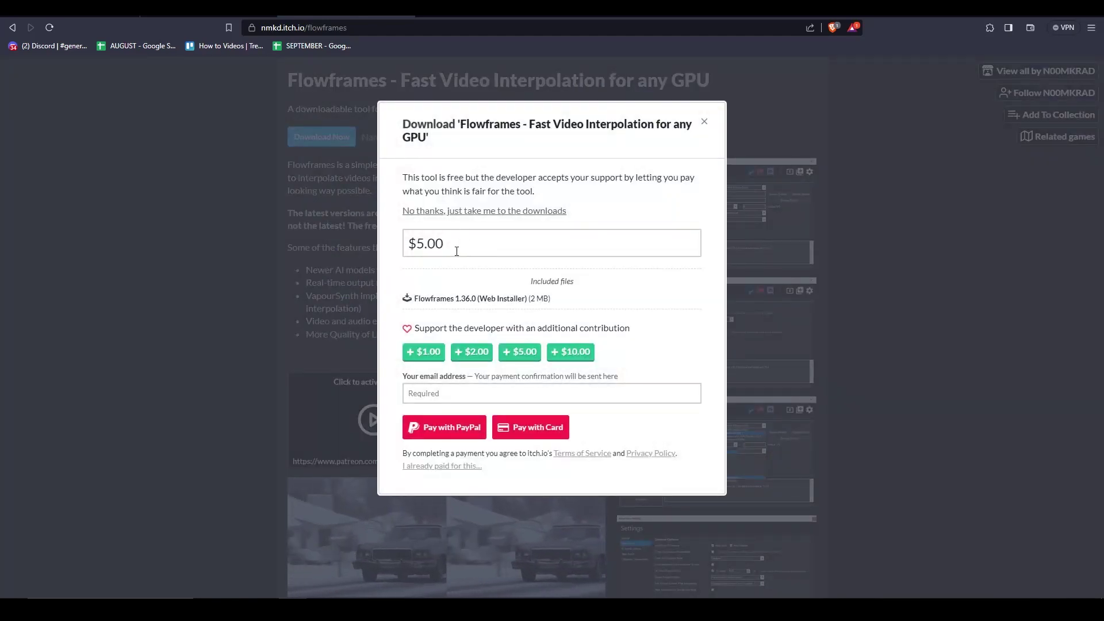
# - Skip payment and download the Flowframes 1.36.0 Web Installer for free
pyautogui.click(441, 211)
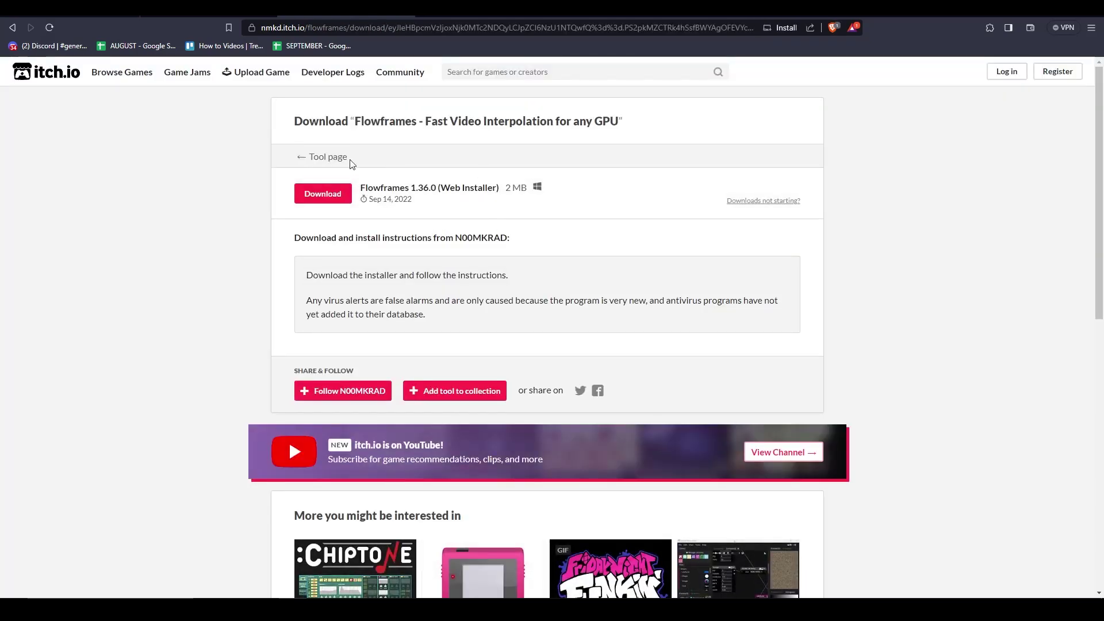
pyautogui.click(321, 201)
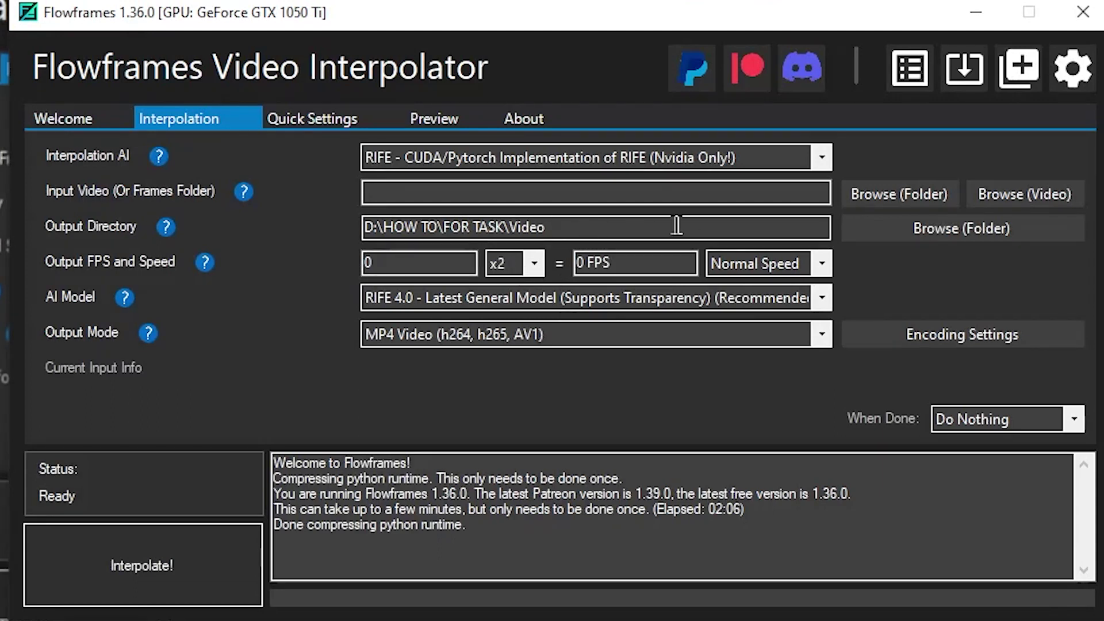
# - Load monkey_in_the_jungle from the Video folder as the input video (24 FPS, 72 frames)
pyautogui.click(626, 197)
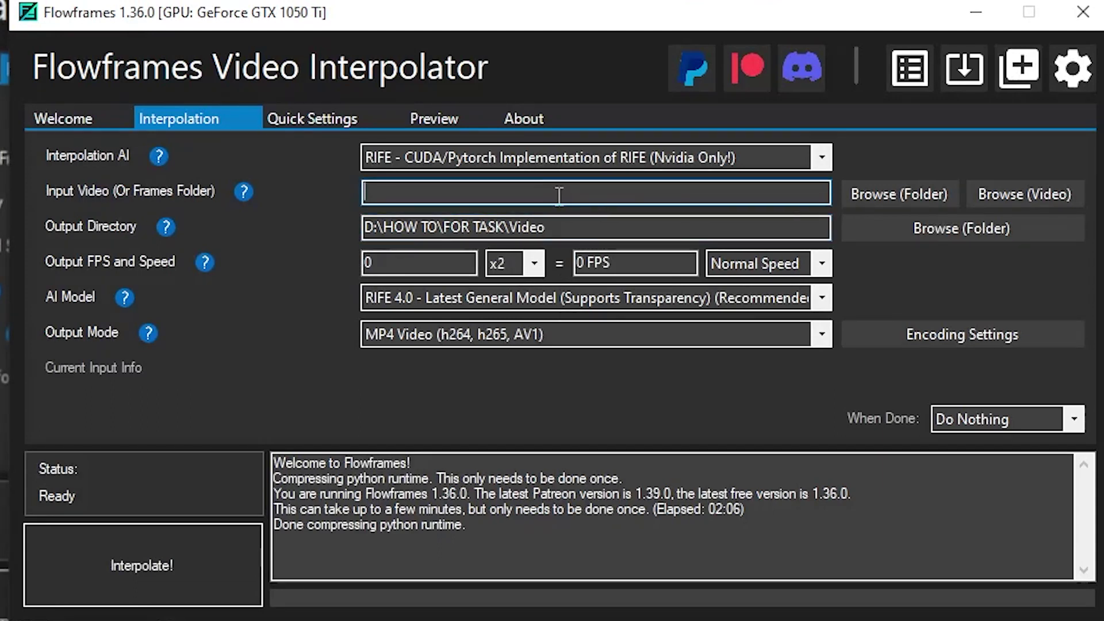
pyautogui.click(1025, 194)
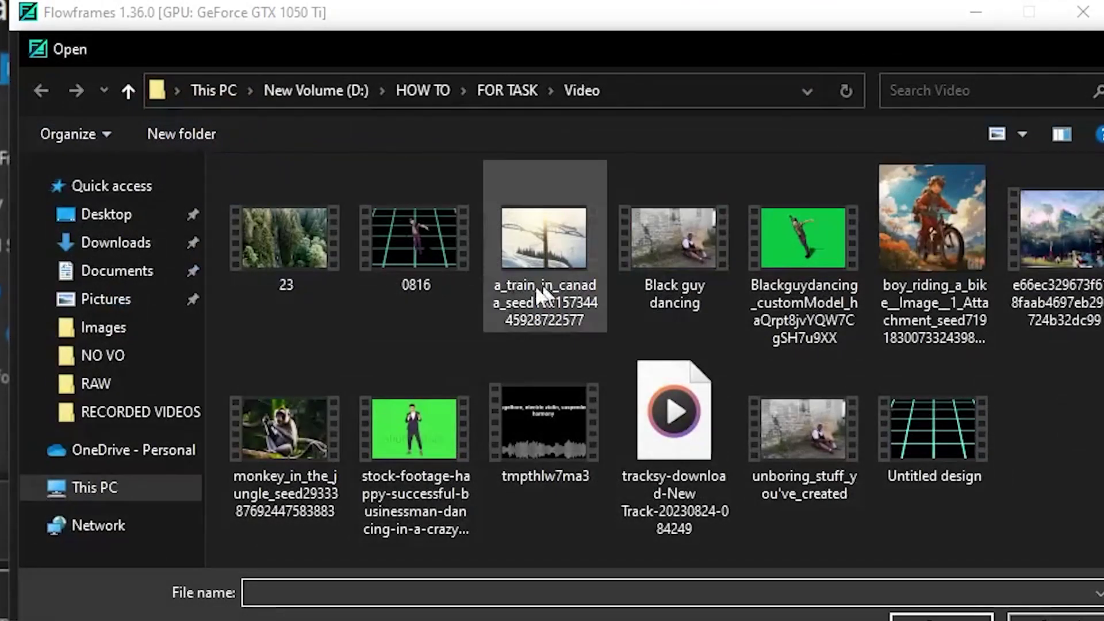
pyautogui.click(296, 452)
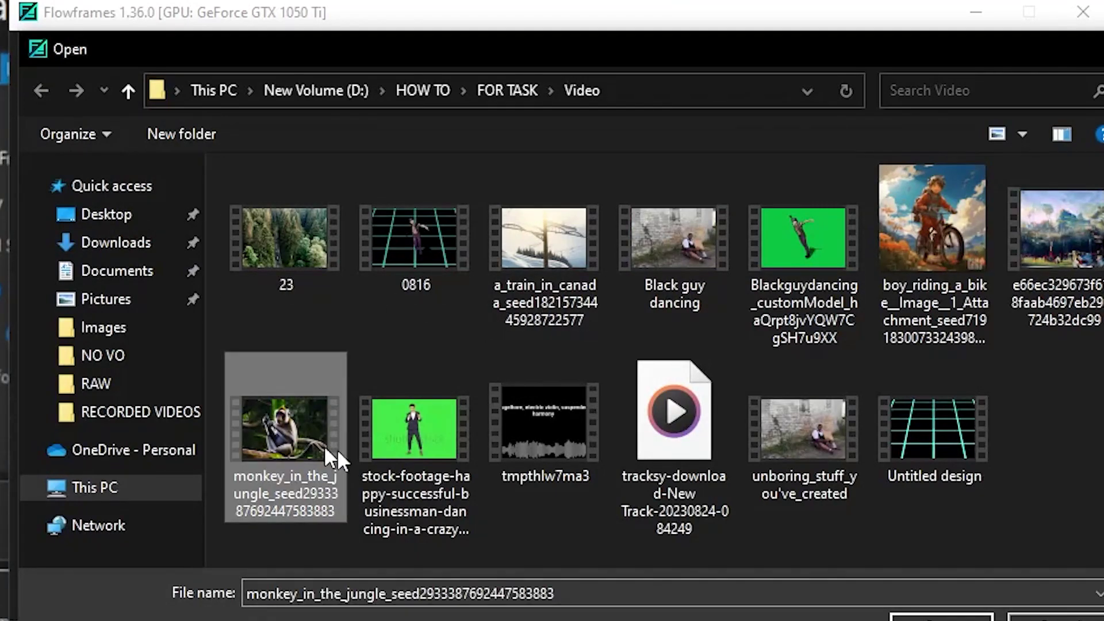
pyautogui.doubleClick(275, 397)
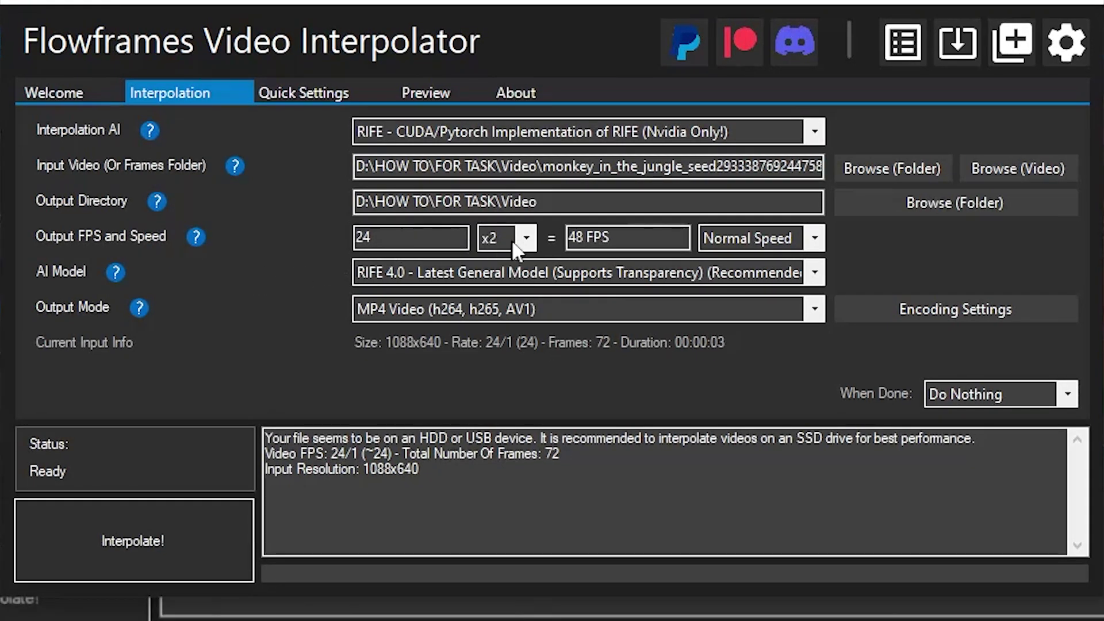
# - Set the frame-rate multiplier to x4 for 96 FPS output
pyautogui.click(520, 265)
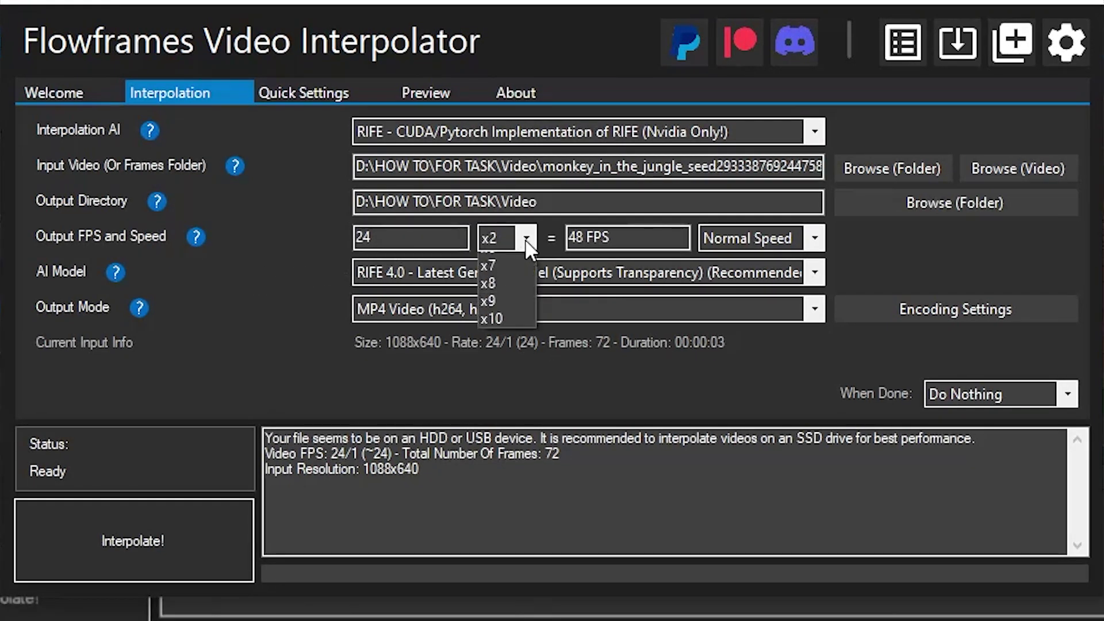
pyautogui.click(498, 293)
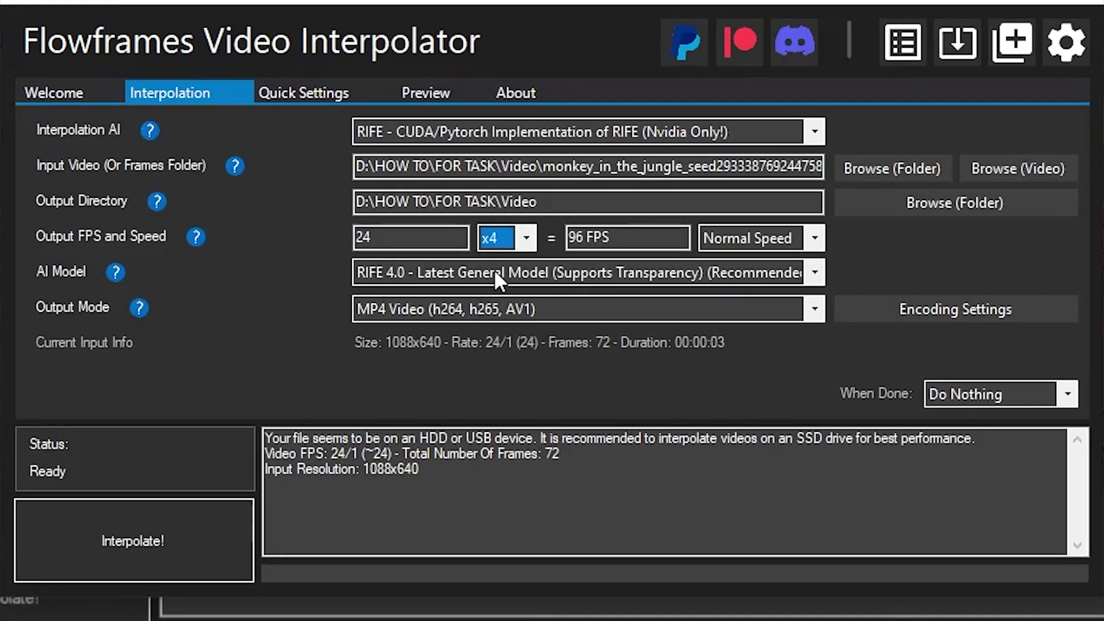
pyautogui.click(528, 239)
pyautogui.click(526, 240)
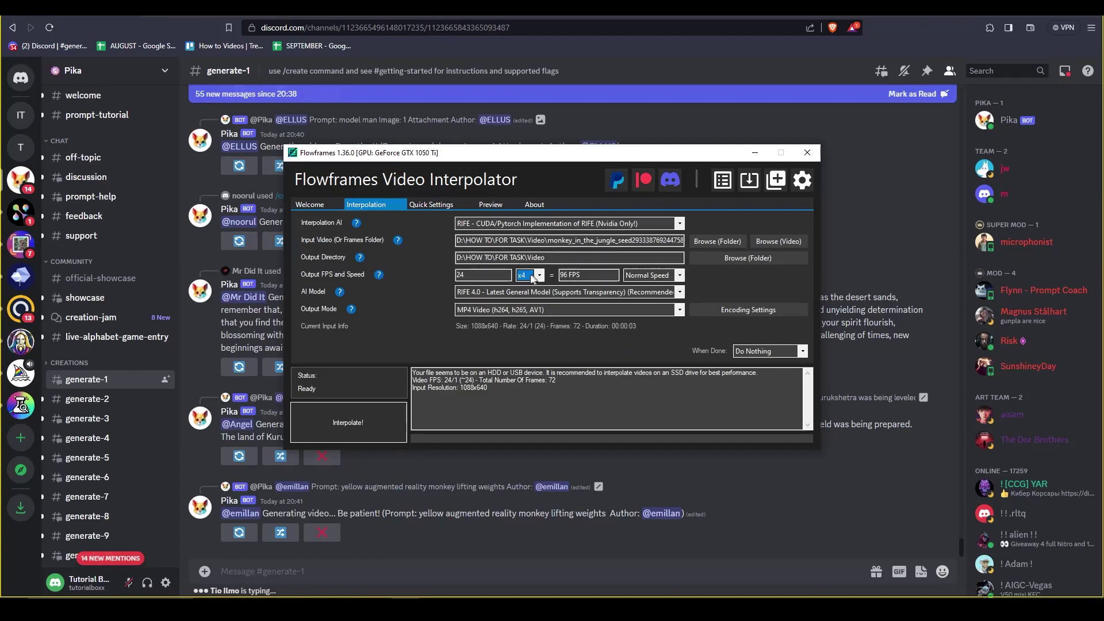
pyautogui.click(540, 277)
pyautogui.click(541, 277)
pyautogui.click(541, 277)
pyautogui.click(539, 282)
pyautogui.click(541, 277)
pyautogui.click(534, 300)
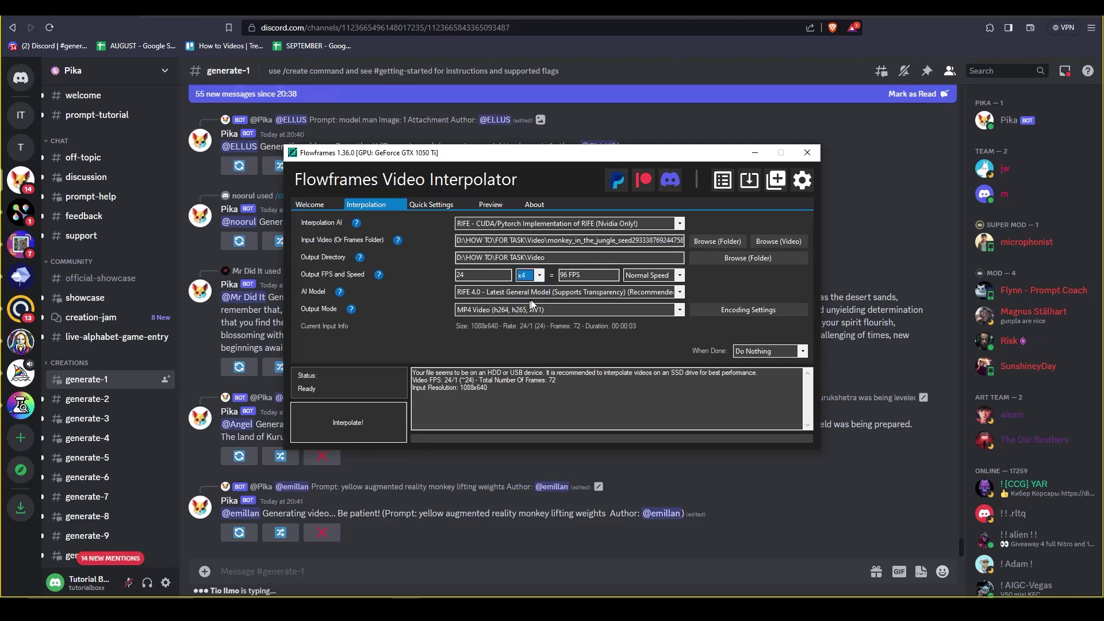
# - Keep Normal Speed and MP4 video output, then start the interpolation
pyautogui.click(670, 277)
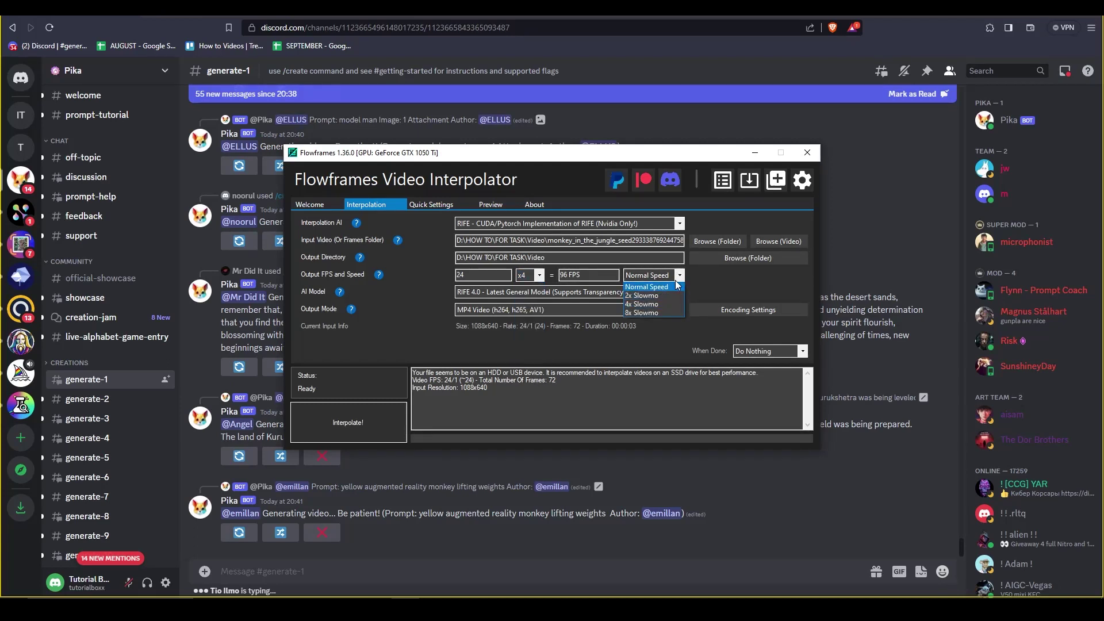
pyautogui.click(652, 288)
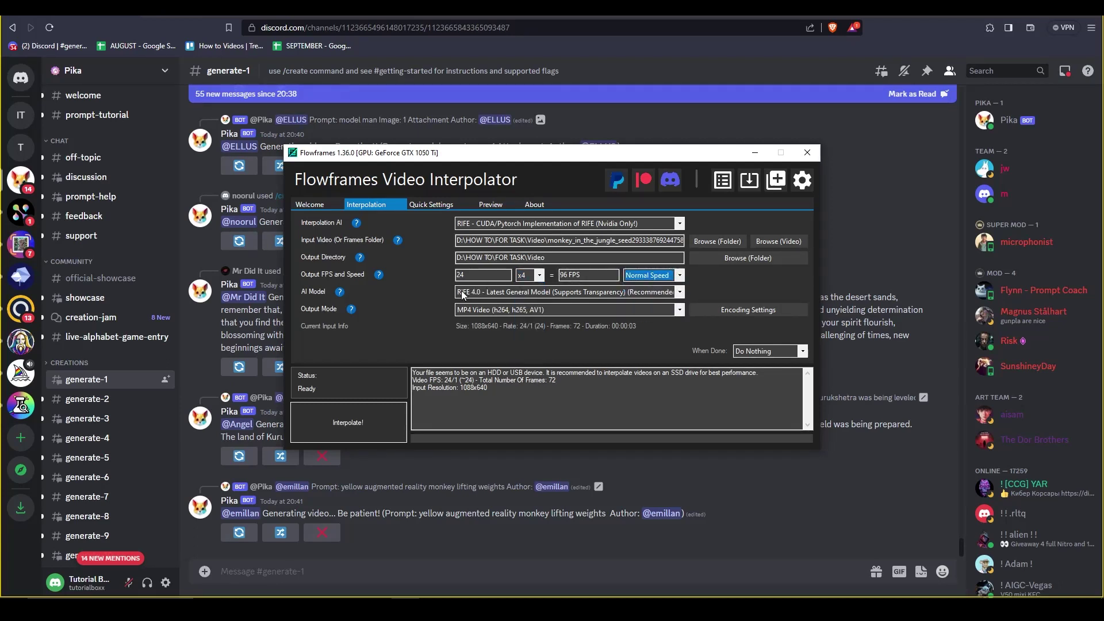
pyautogui.click(682, 310)
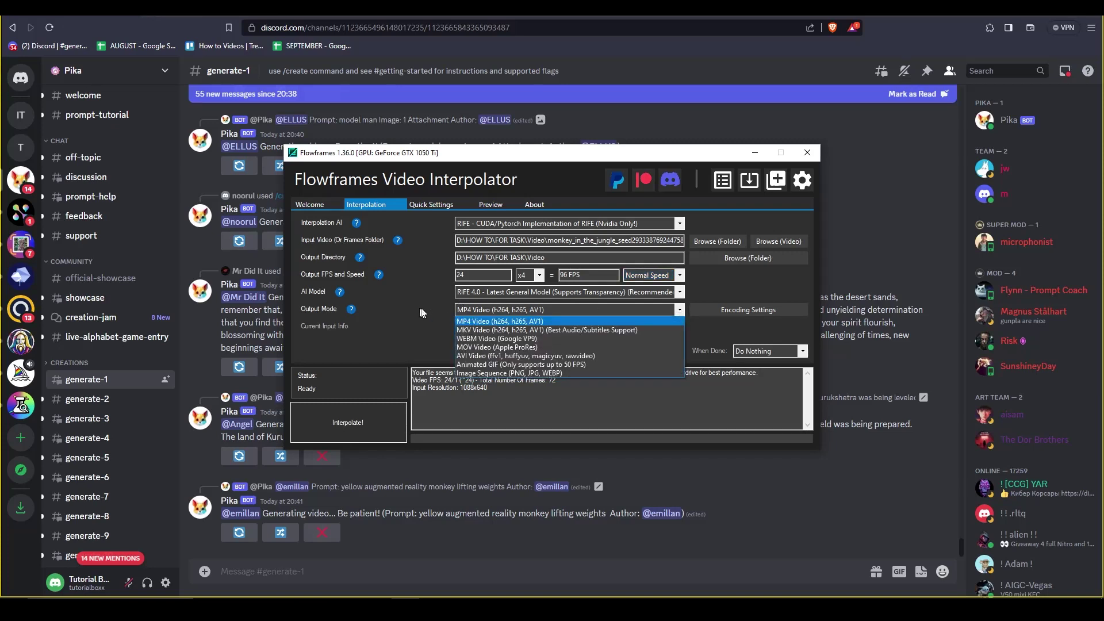
pyautogui.click(475, 322)
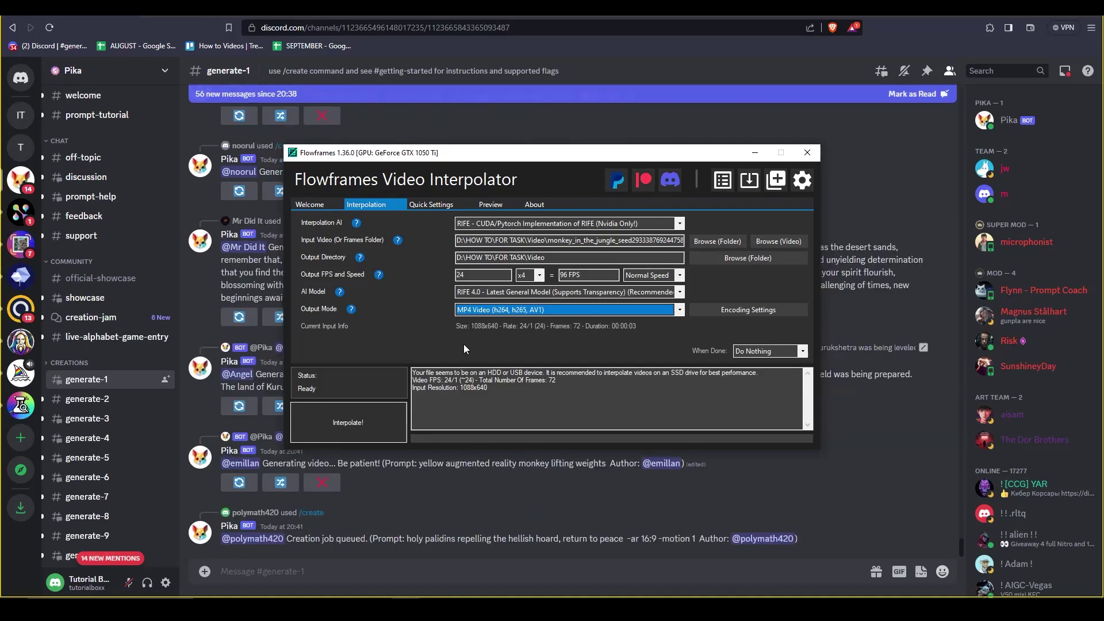
pyautogui.click(358, 424)
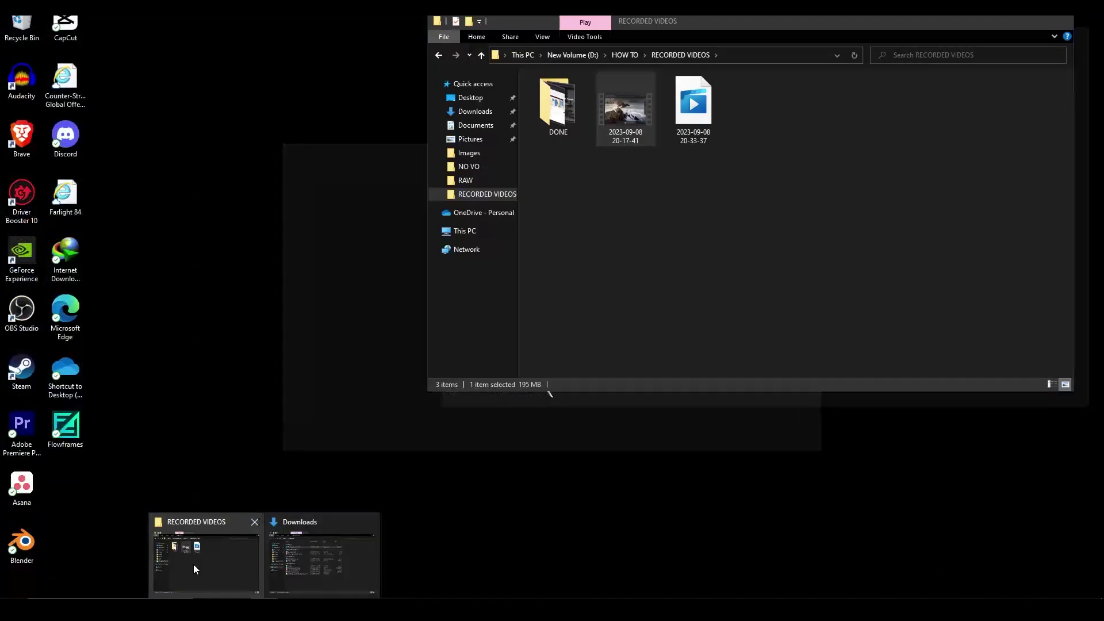
# - Open D:\HOW TO\FOR TASK\Video to find the 4x RIFE monkey_in_the_jungle output beside the original
pyautogui.click(295, 552)
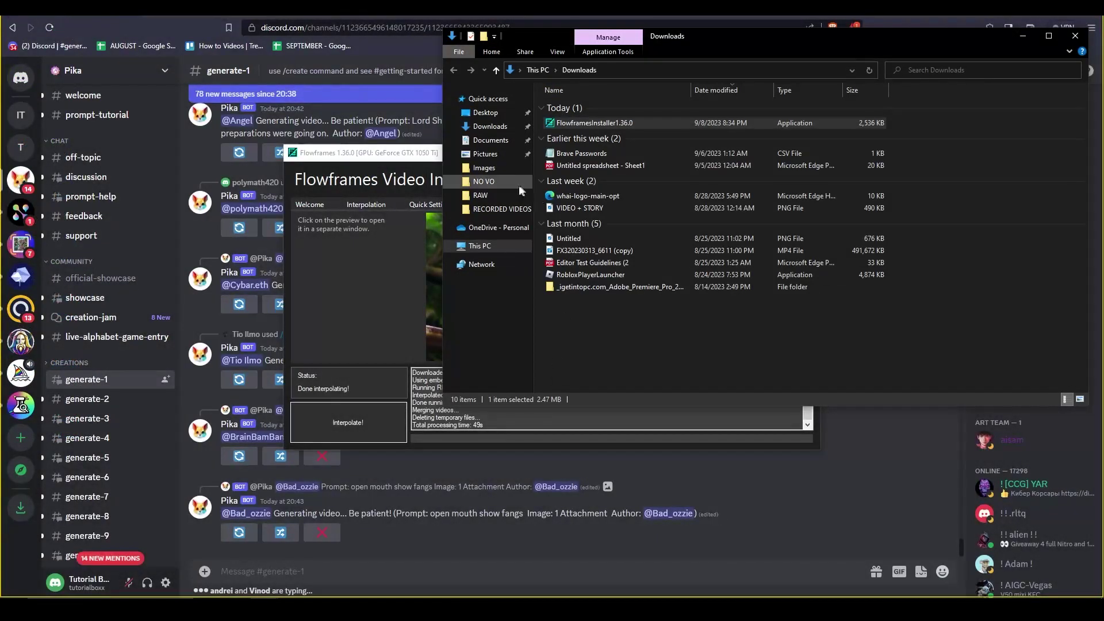
pyautogui.click(488, 168)
pyautogui.click(681, 70)
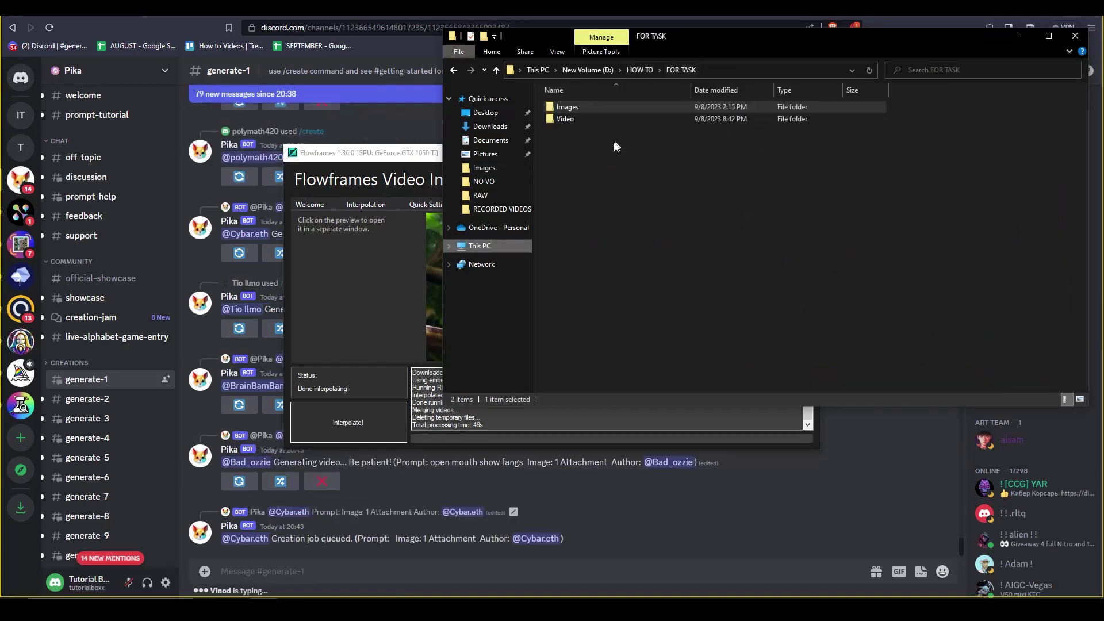
pyautogui.doubleClick(581, 123)
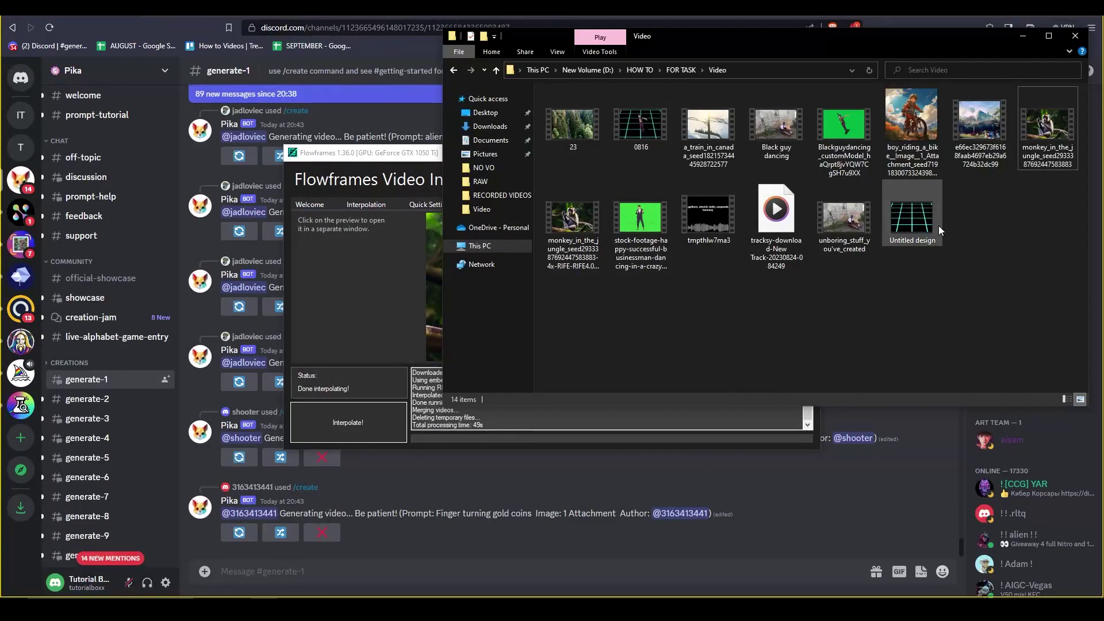
# - Return to the itch.io Flowframes download page and dismiss the 'Thanks for downloading' message
pyautogui.hotkey('alt', 'Tab')
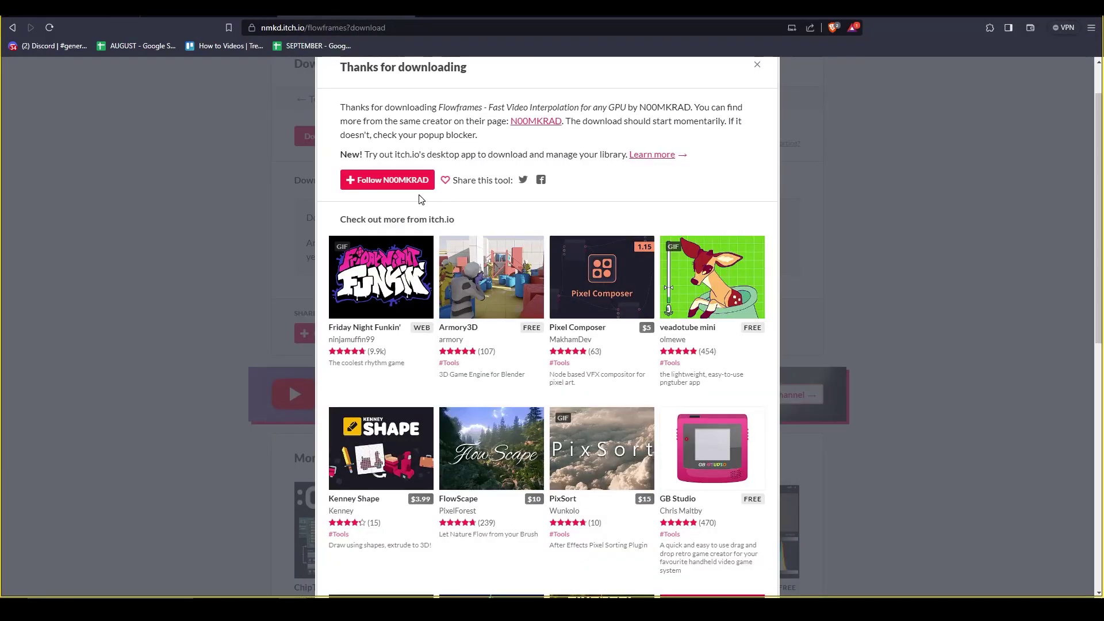
pyautogui.scroll(1, 421, 199)
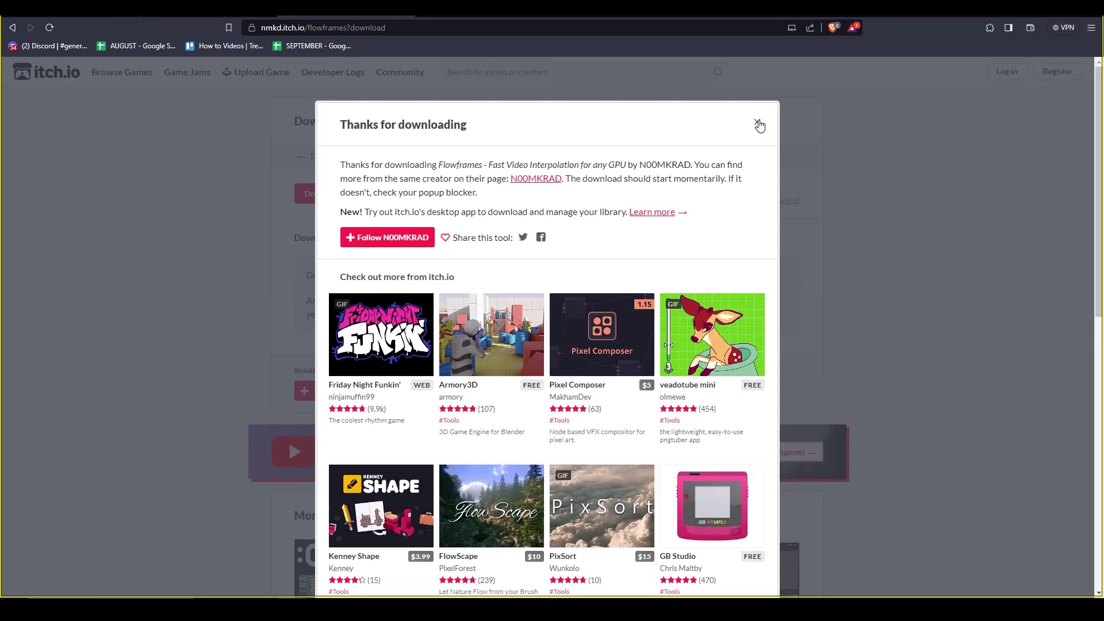
pyautogui.click(759, 125)
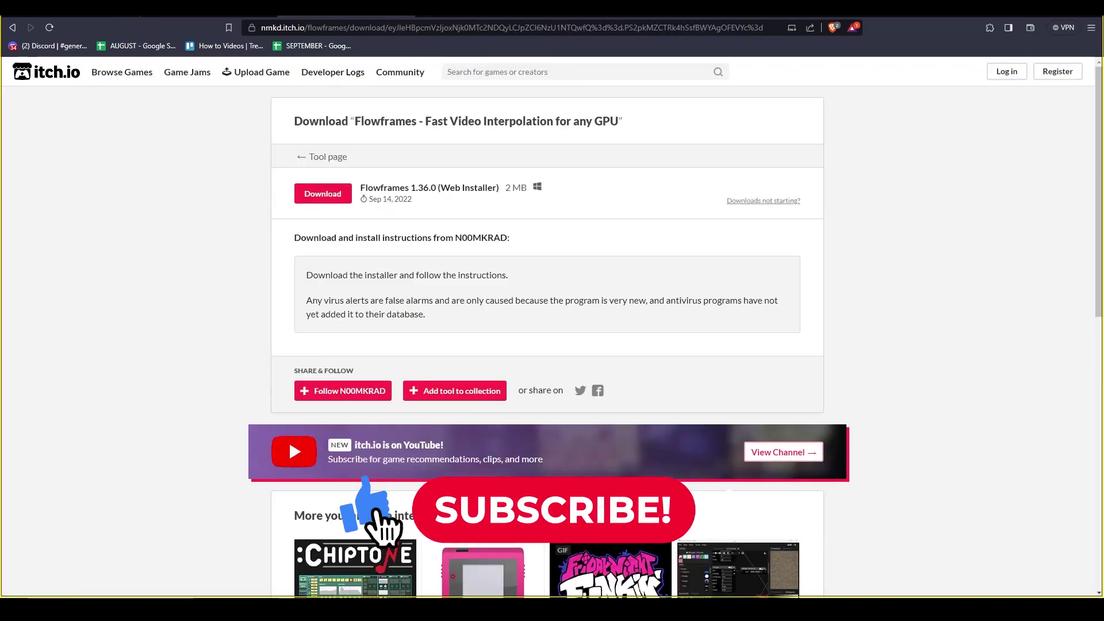